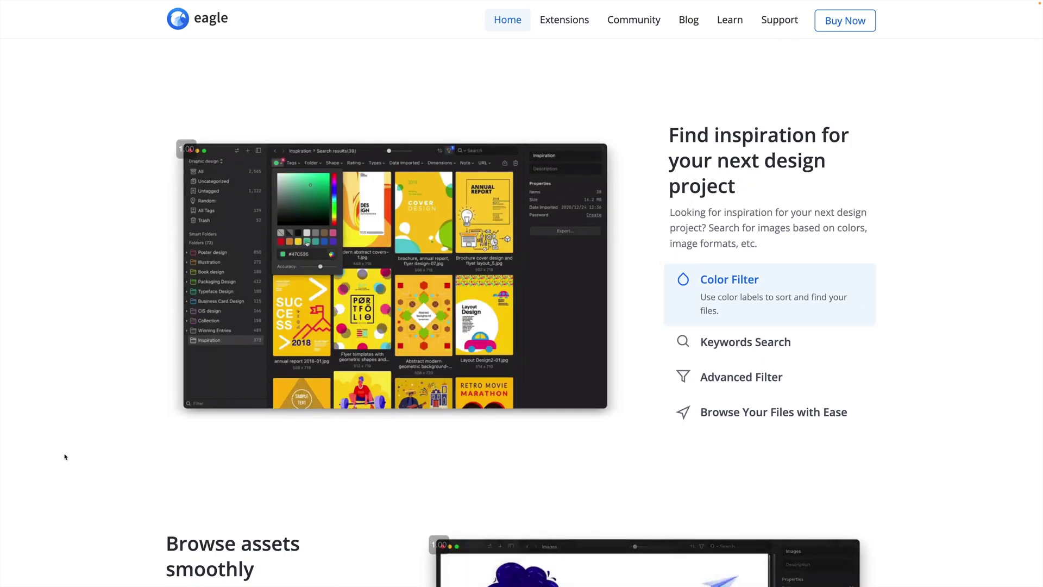
Scroll the Eagle homepage past Color Filter down to the Browse assets smoothly section.
scroll(82, 454, down, 7)
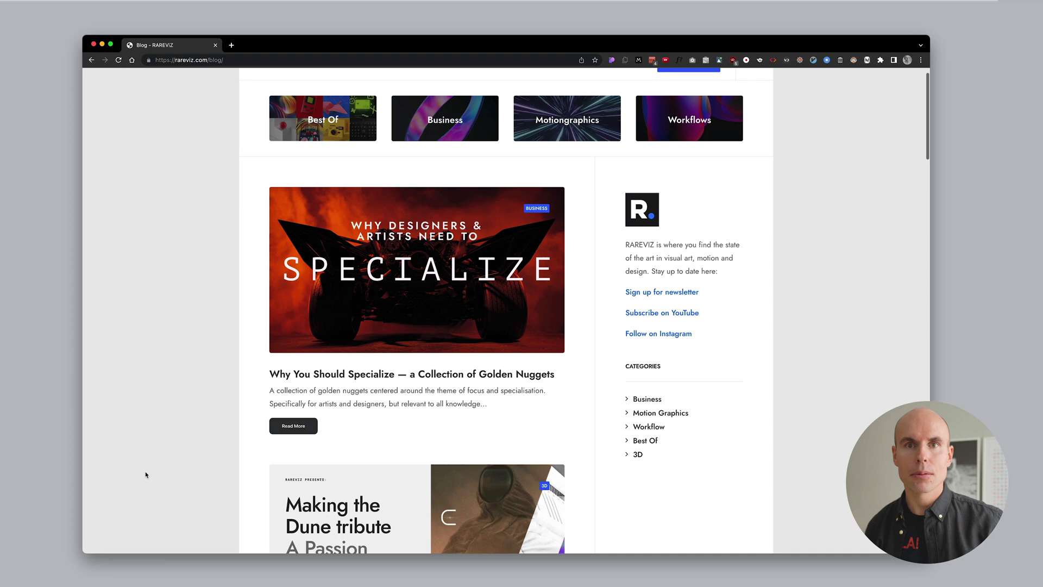
Scroll the RAREVIZ blog from the Specialize post past the Dune tribute and Motion & CGI roundups.
scroll(144, 476, down, 3)
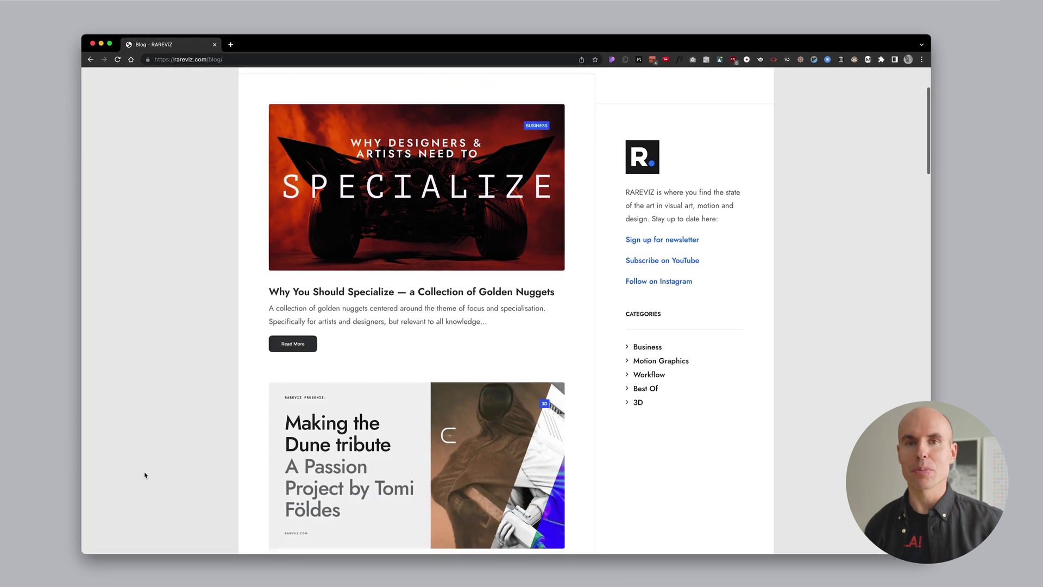
scroll(144, 476, down, 6)
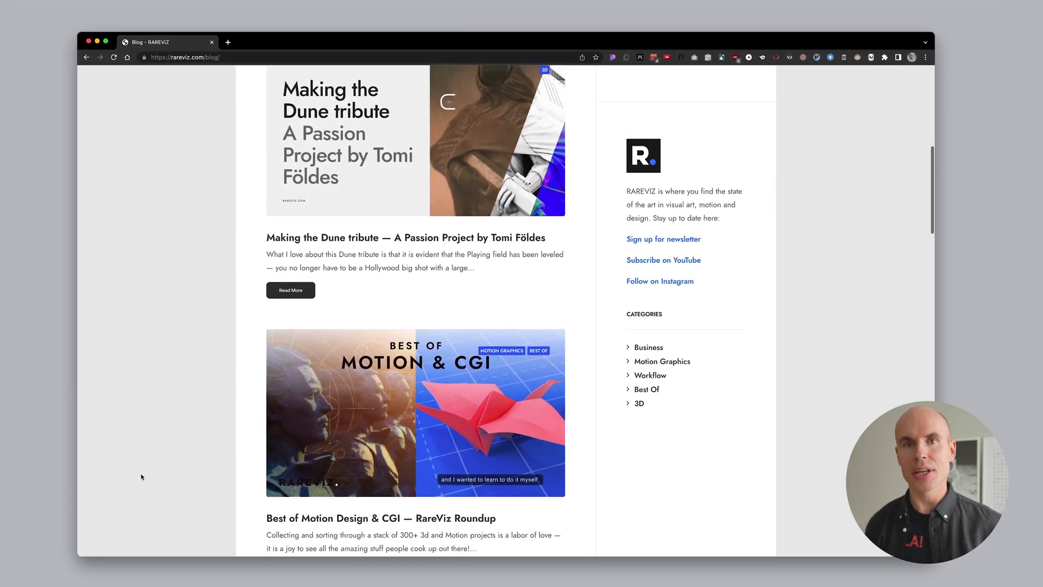
scroll(140, 477, down, 6)
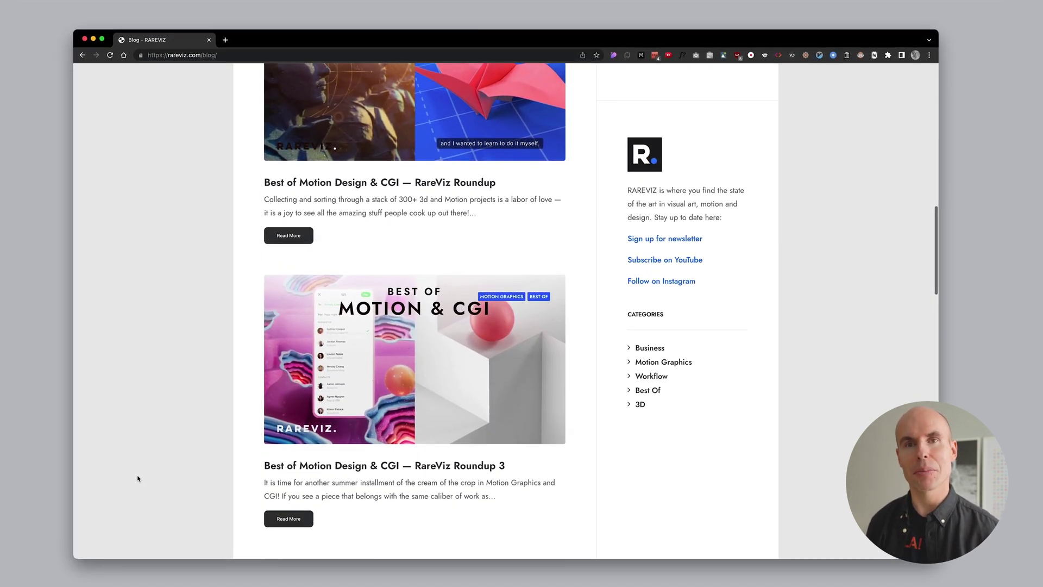
scroll(137, 479, down, 6)
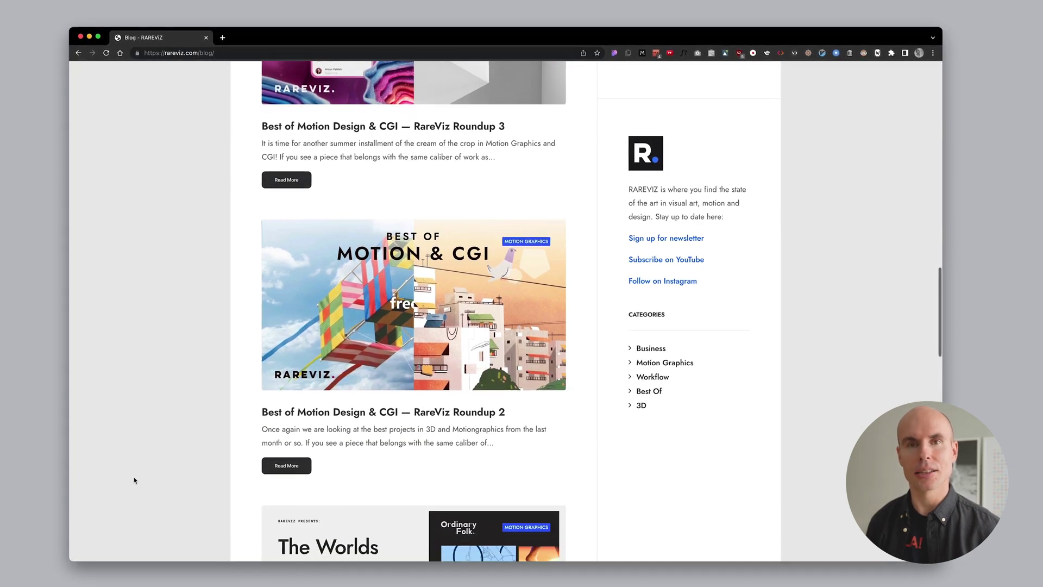
scroll(133, 480, down, 2)
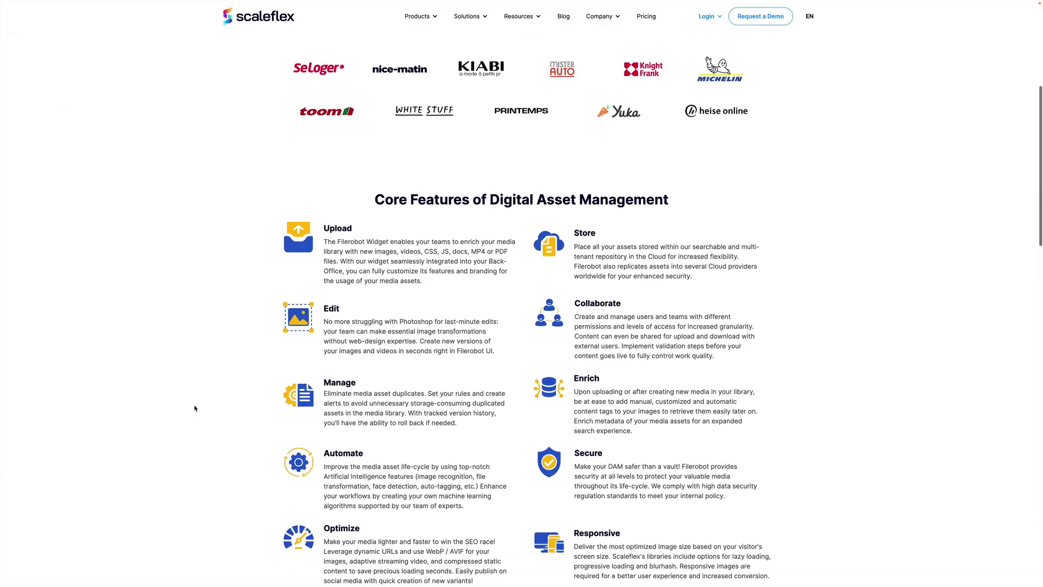
Scroll the Scaleflex Core Features of Digital Asset Management page toward Beyond a DAM Solution.
scroll(195, 408, down, 6)
scroll(195, 408, down, 5)
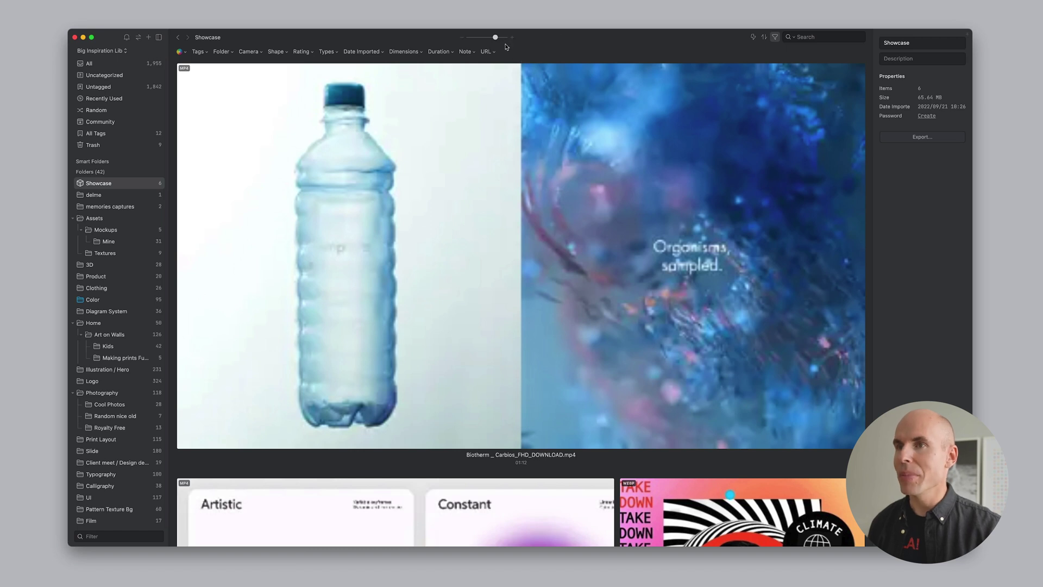
Drag the thumbnail size slider left so all six Showcase assets fit in two rows.
drag(495, 38, 484, 40)
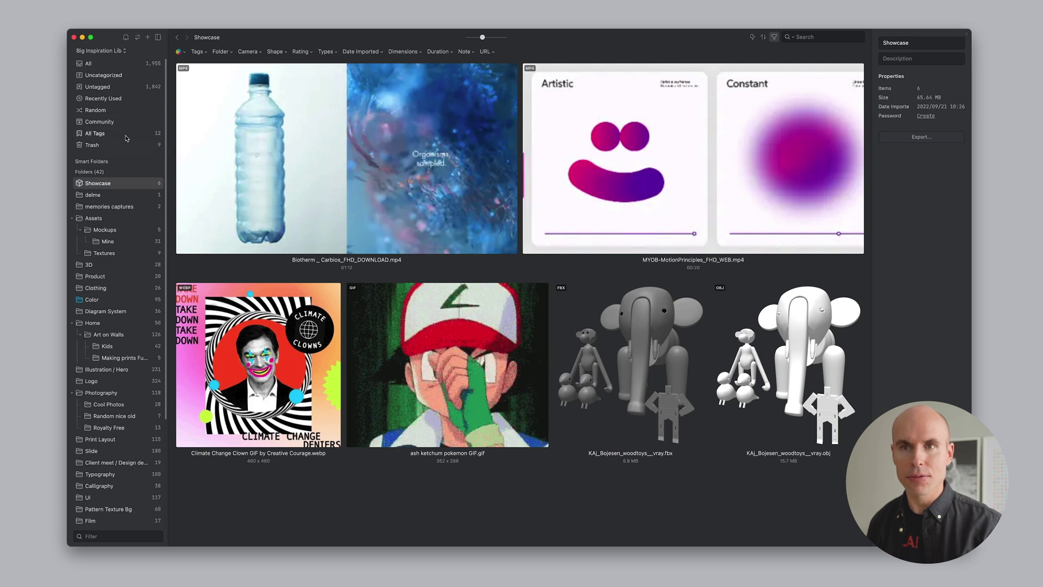
mouse_move(109, 166)
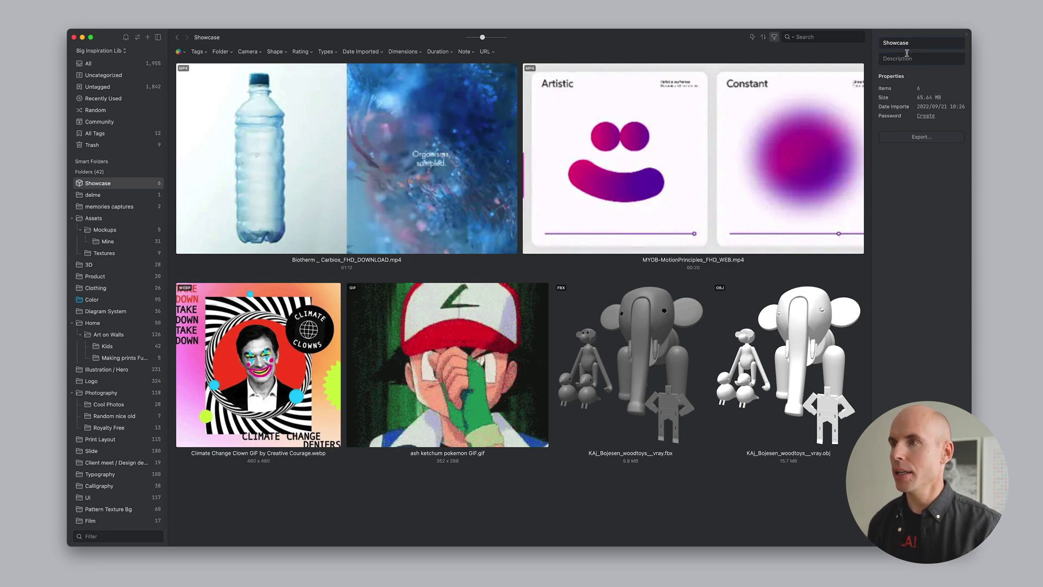
click(806, 365)
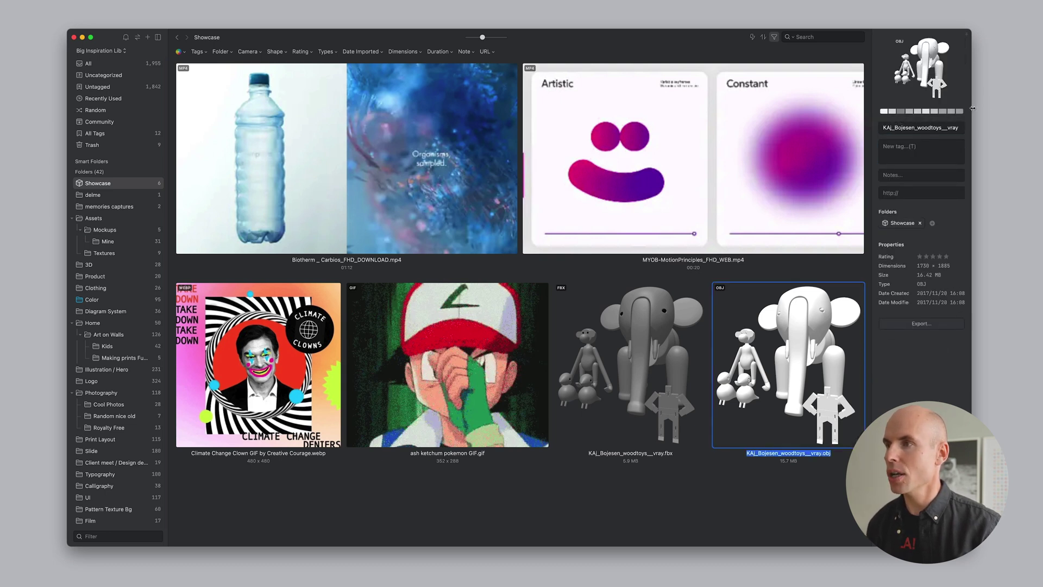
click(944, 148)
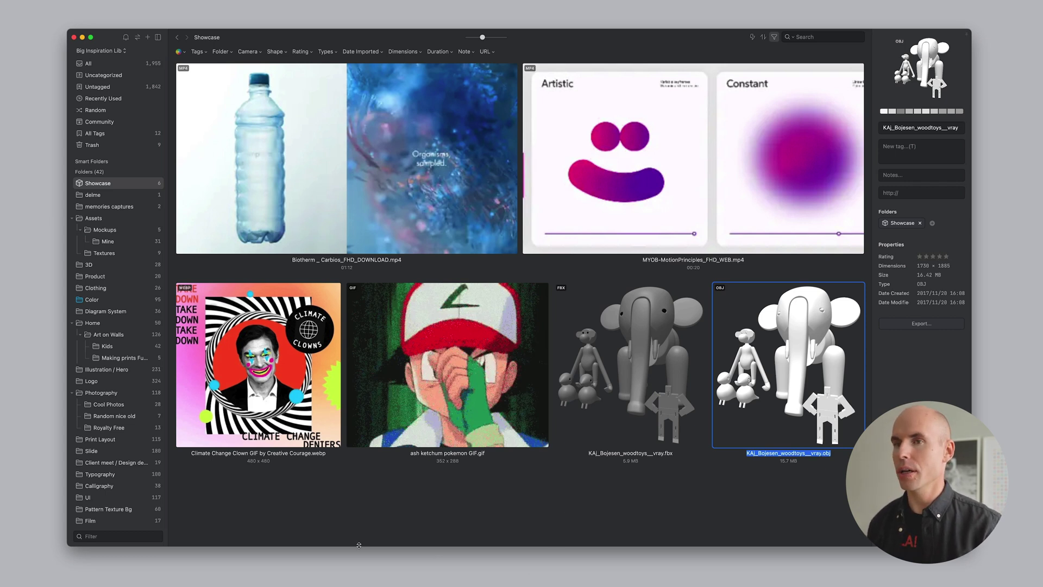
click(443, 509)
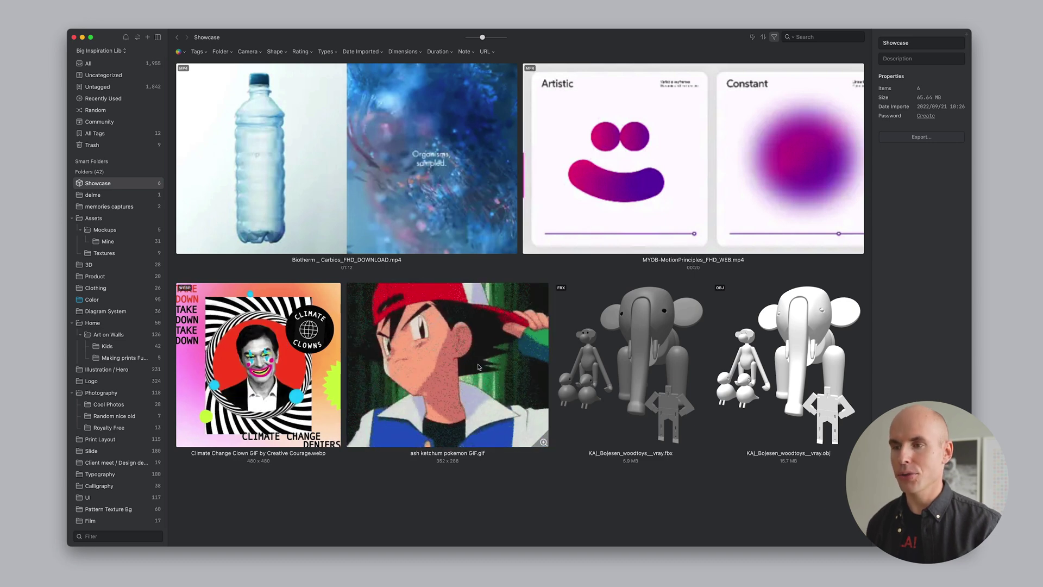
double_click(766, 372)
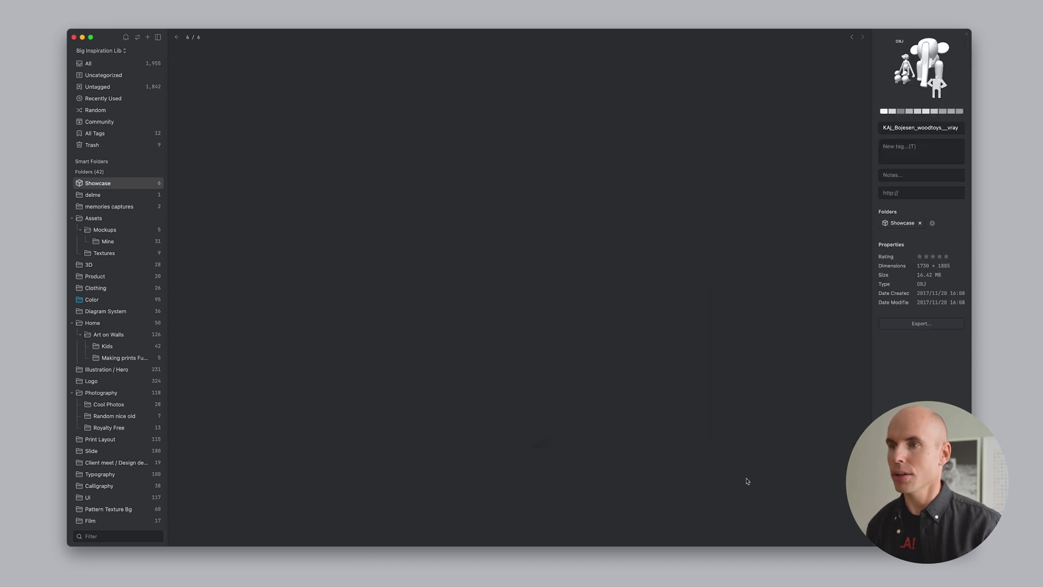
drag(547, 401, 613, 415)
scroll(598, 373, down, 5)
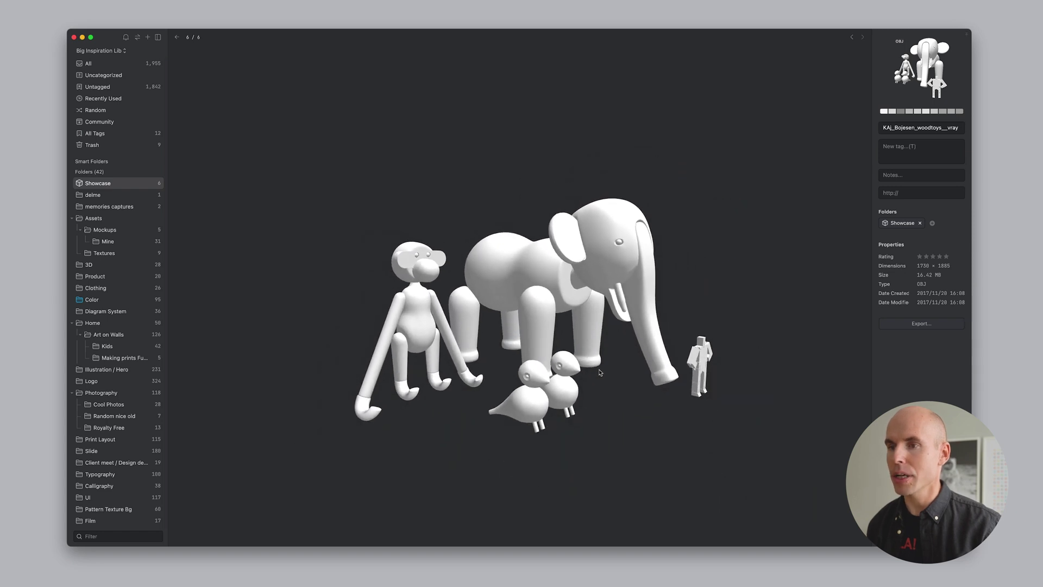
drag(560, 360, 902, 343)
Leave the model viewer and filter Showcase by pink #FC85B3 with raised accuracy.
key(Escape)
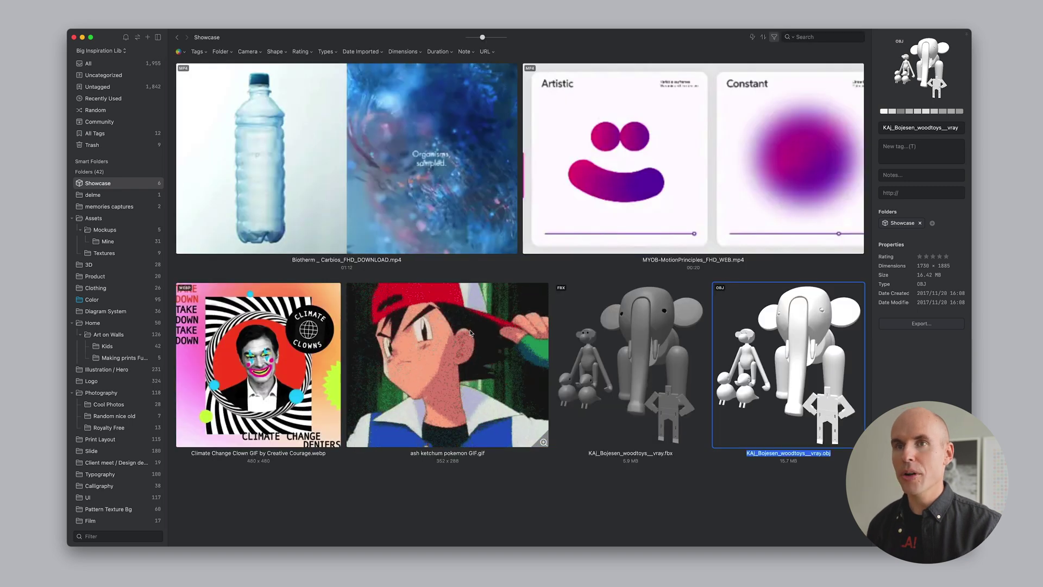
click(181, 53)
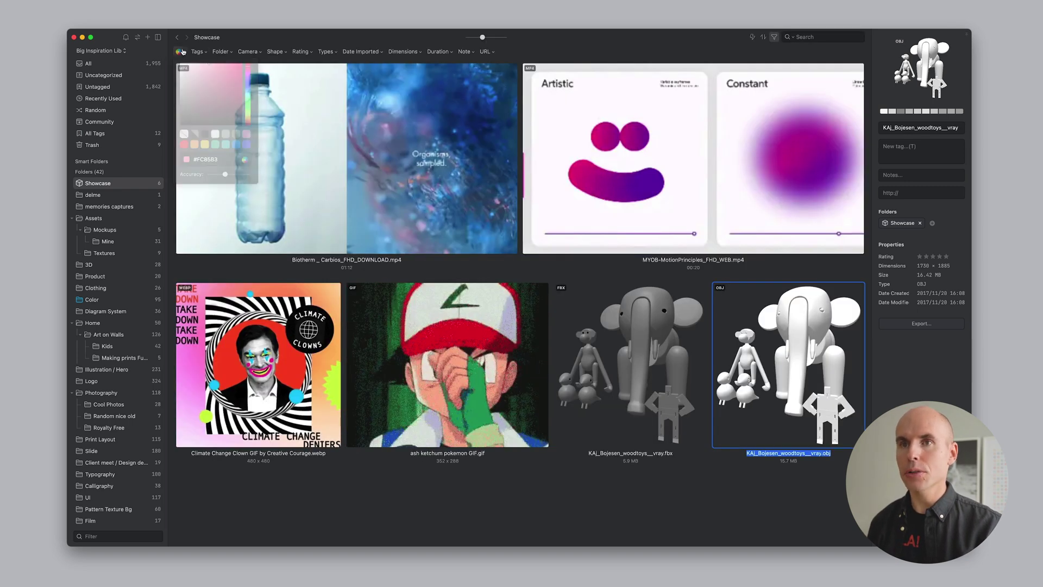
click(247, 135)
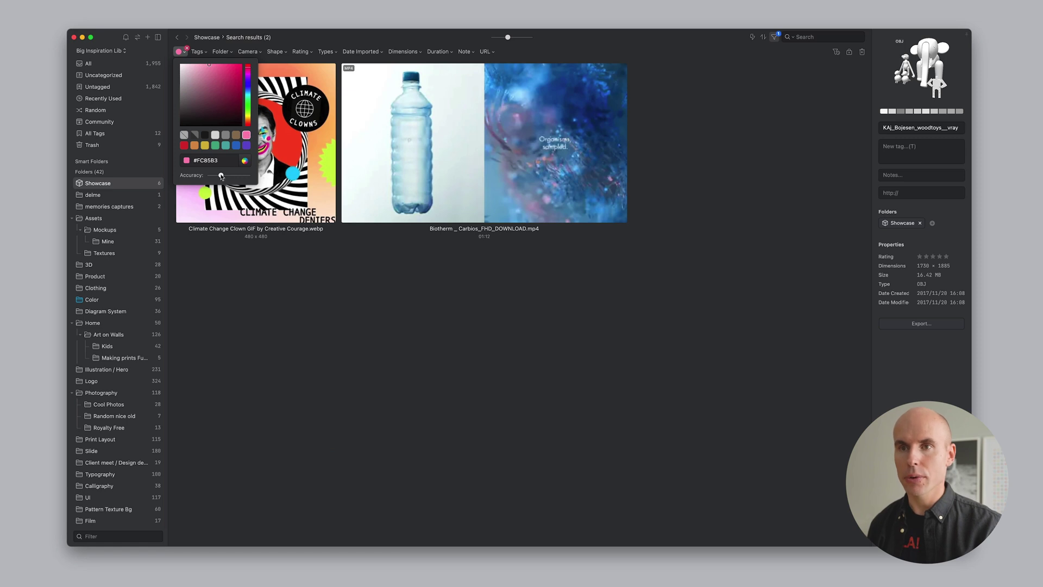
drag(227, 175, 231, 175)
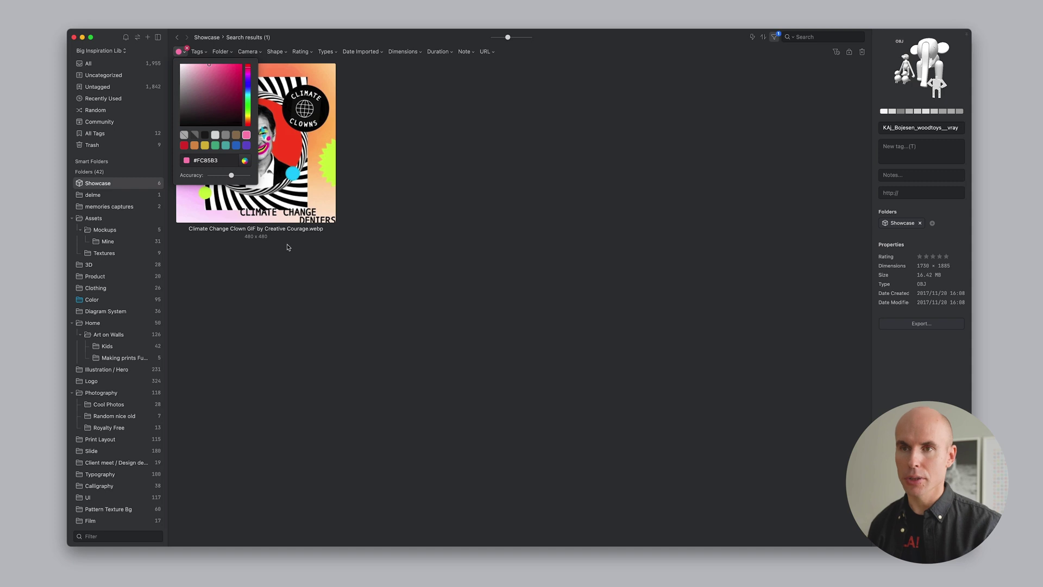
Review the Tags, Folder, Camera, Shape and Rating filters, then deselect the asset.
click(206, 53)
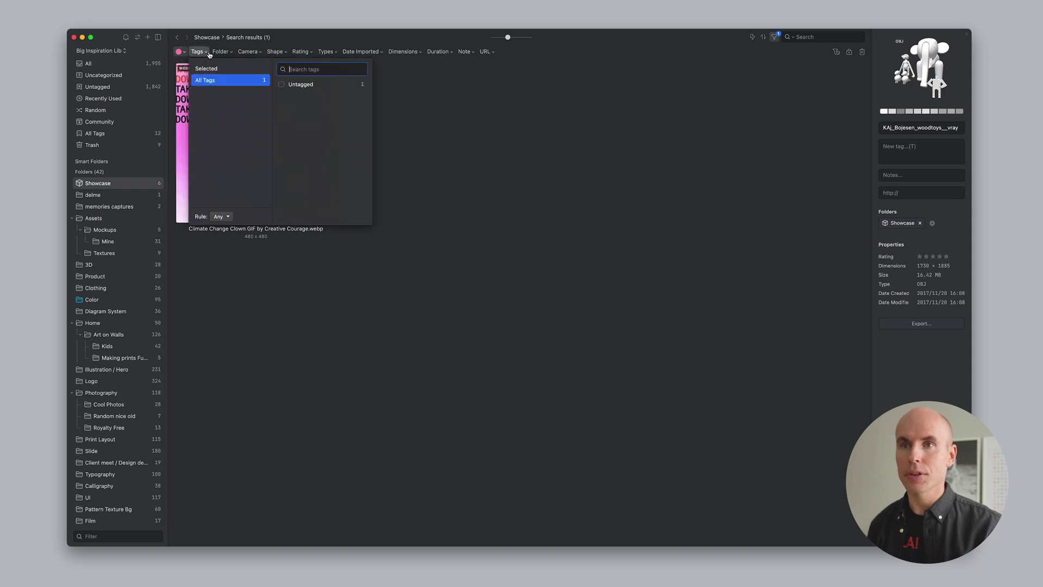
click(221, 52)
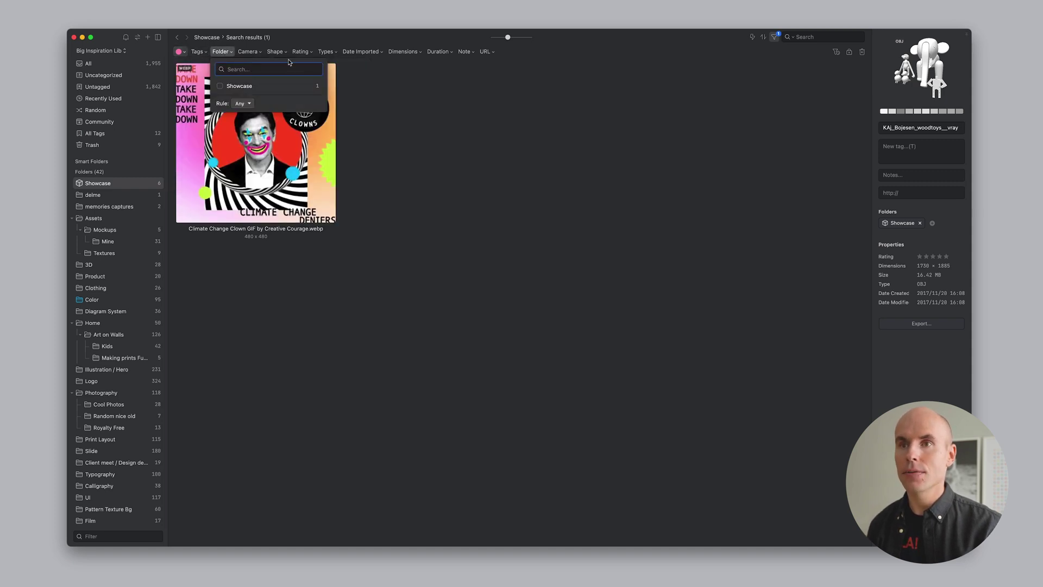
click(249, 51)
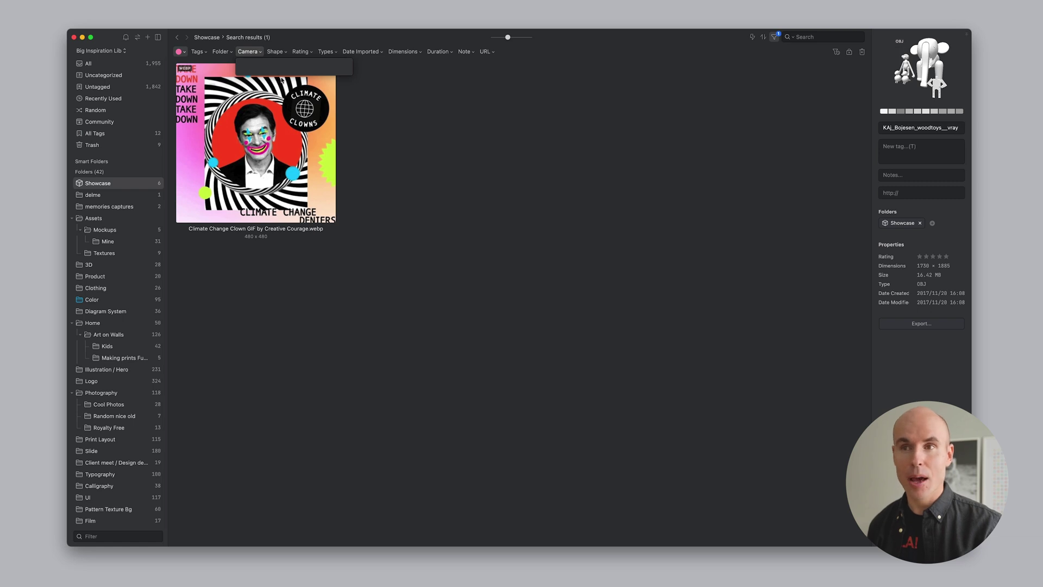
click(276, 52)
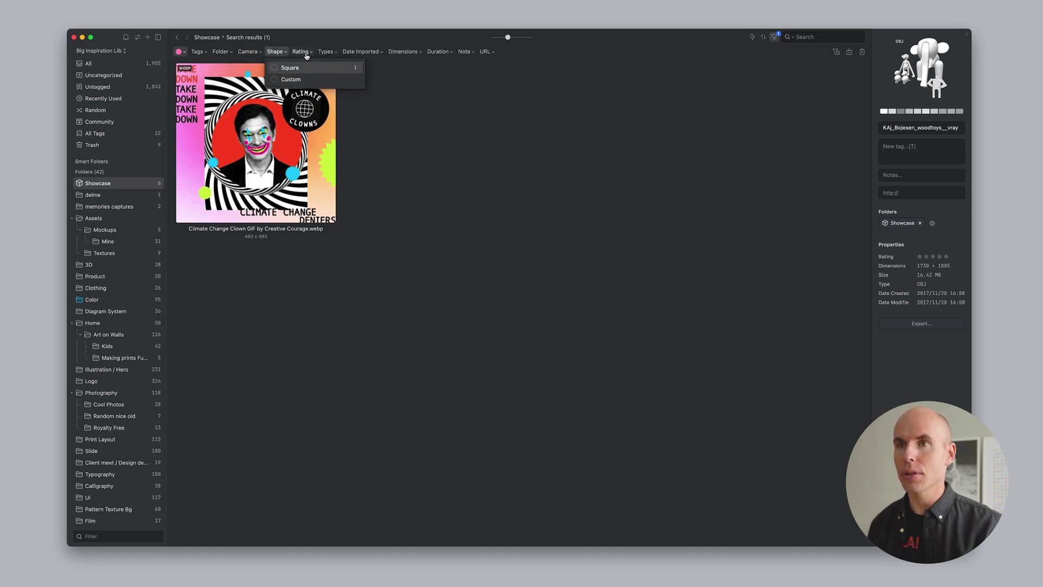
click(312, 52)
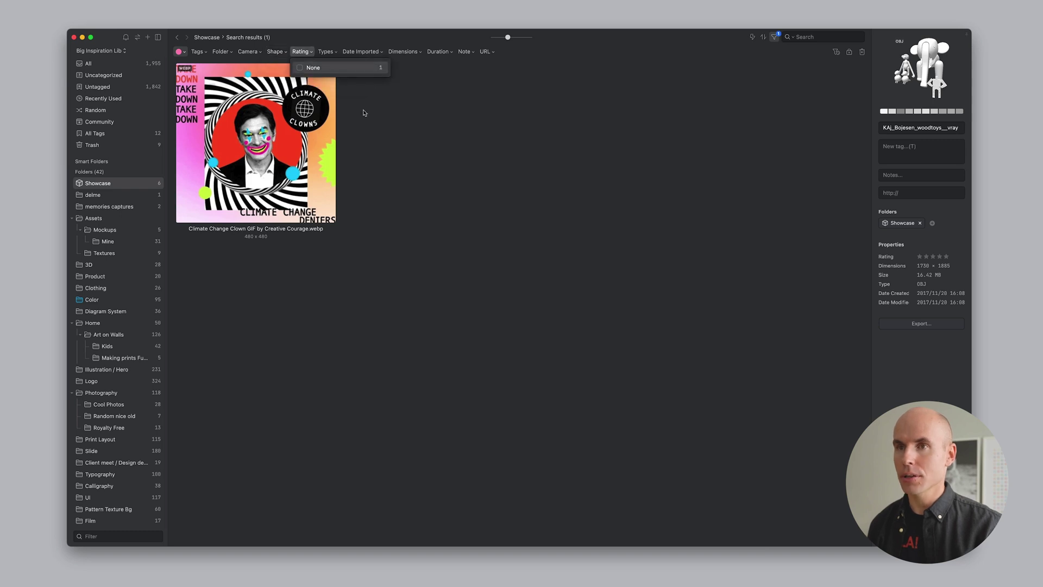
click(395, 62)
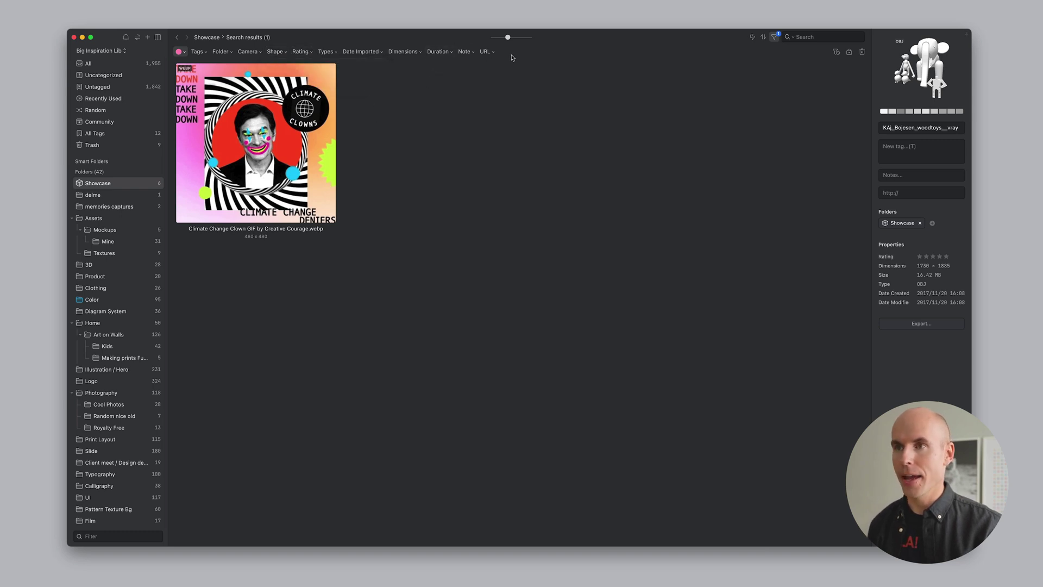
click(580, 198)
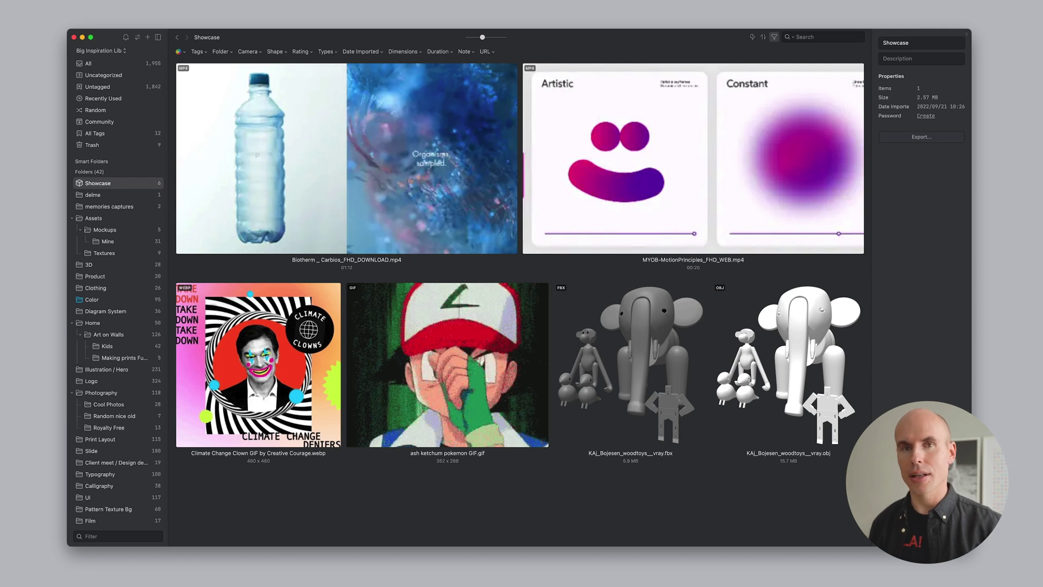
Toggle the colour filter picker, then show the library list and highlight Big Video Lib.
click(197, 51)
click(178, 51)
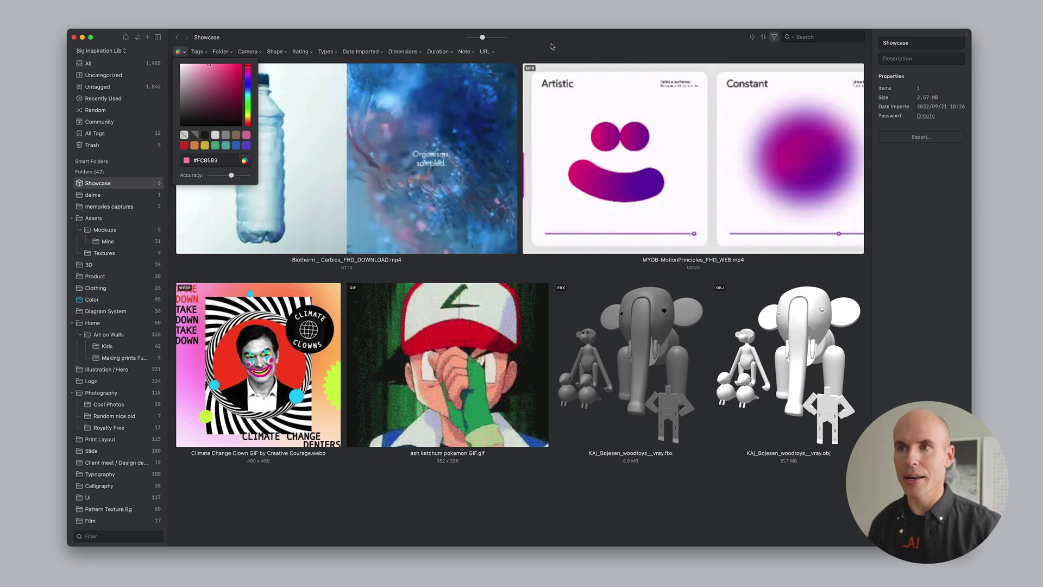
click(461, 528)
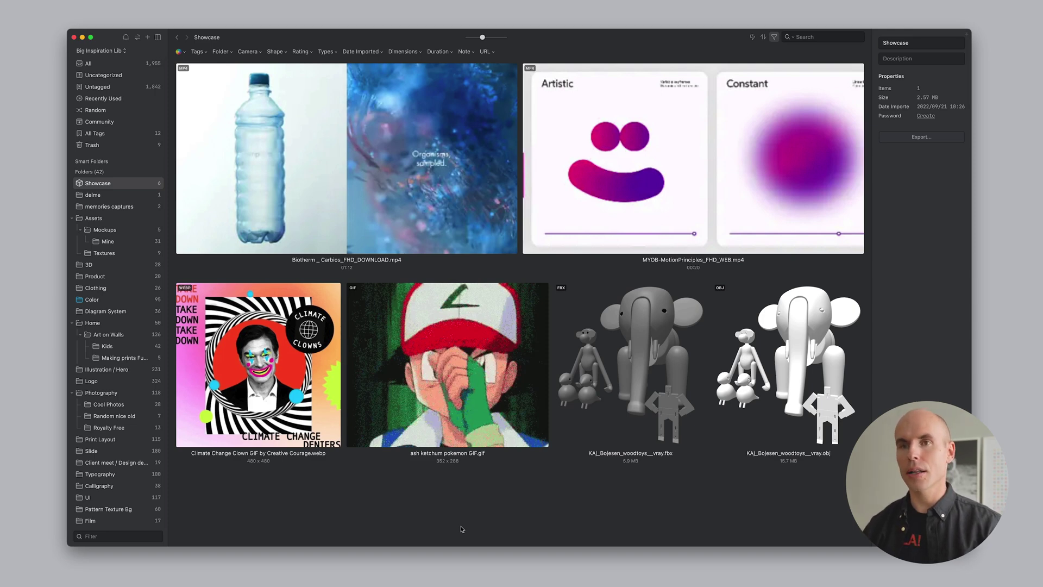
key(super+l)
key(Down)
key(Down)
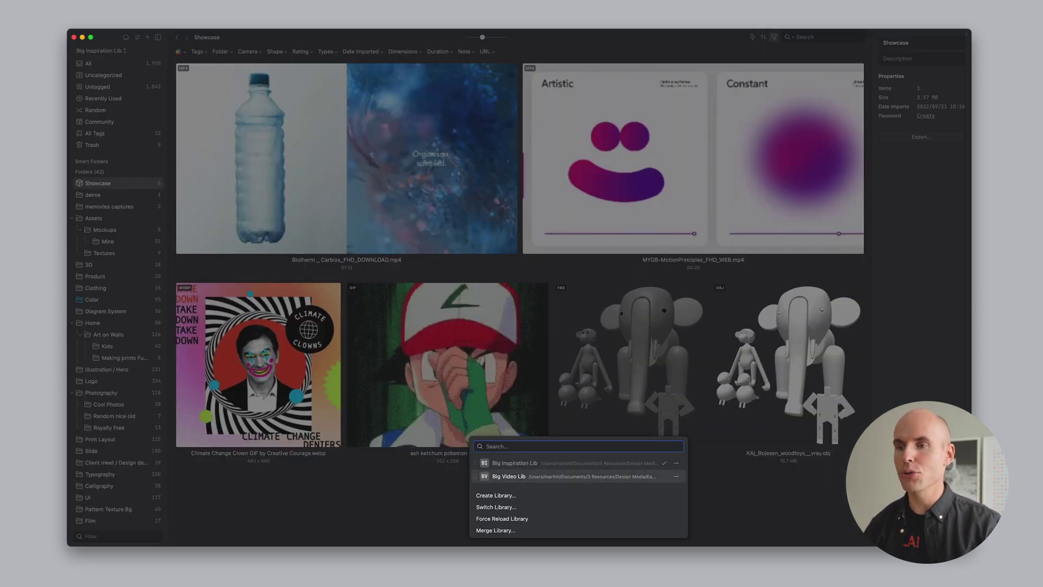
key(Escape)
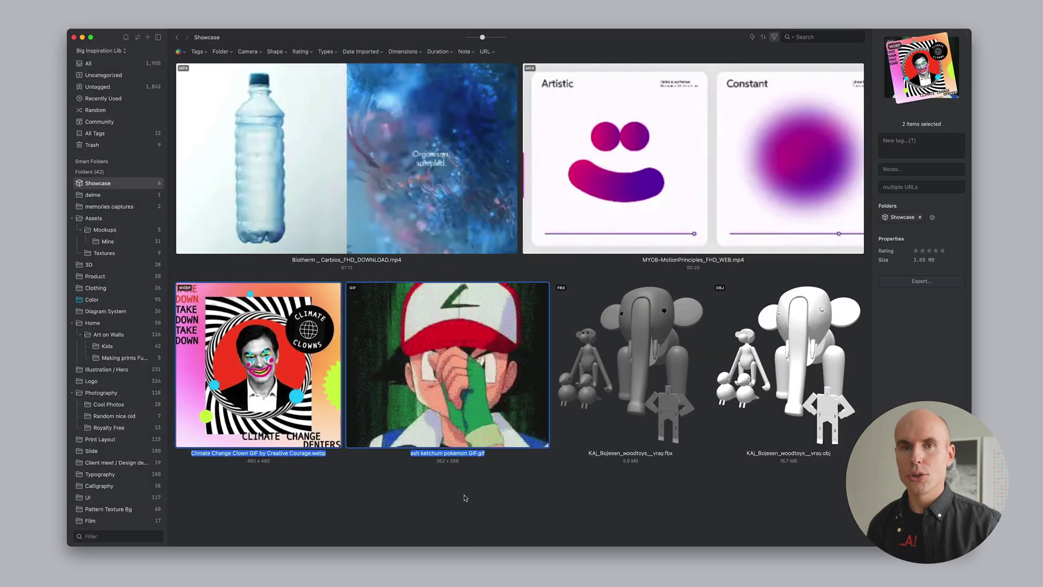
drag(300, 405, 323, 408)
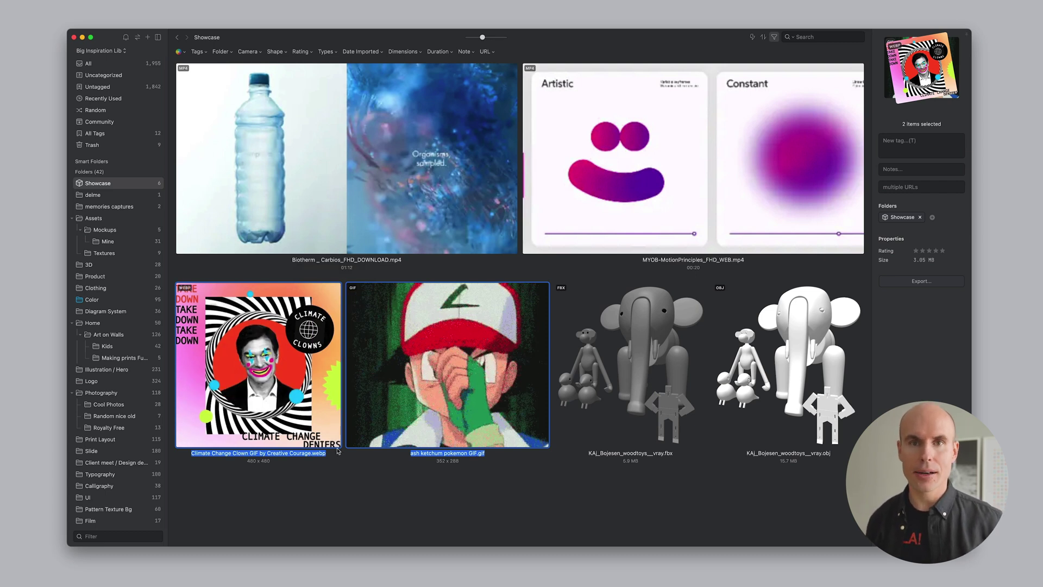
click(505, 280)
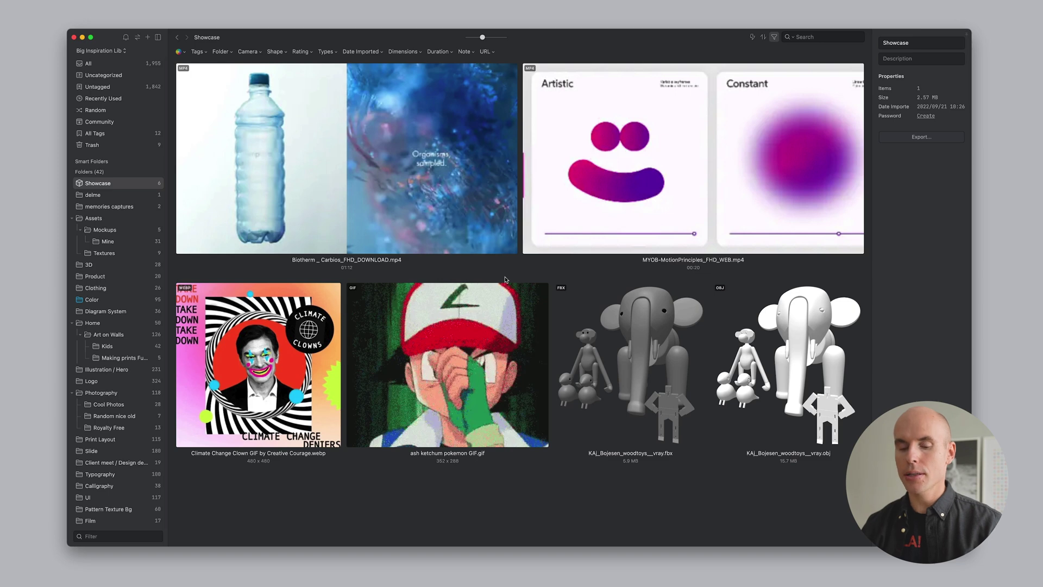
Cycle Showcase through masonry, grid and list layouts, then sort the list by Dimensions.
key(super+alt+1)
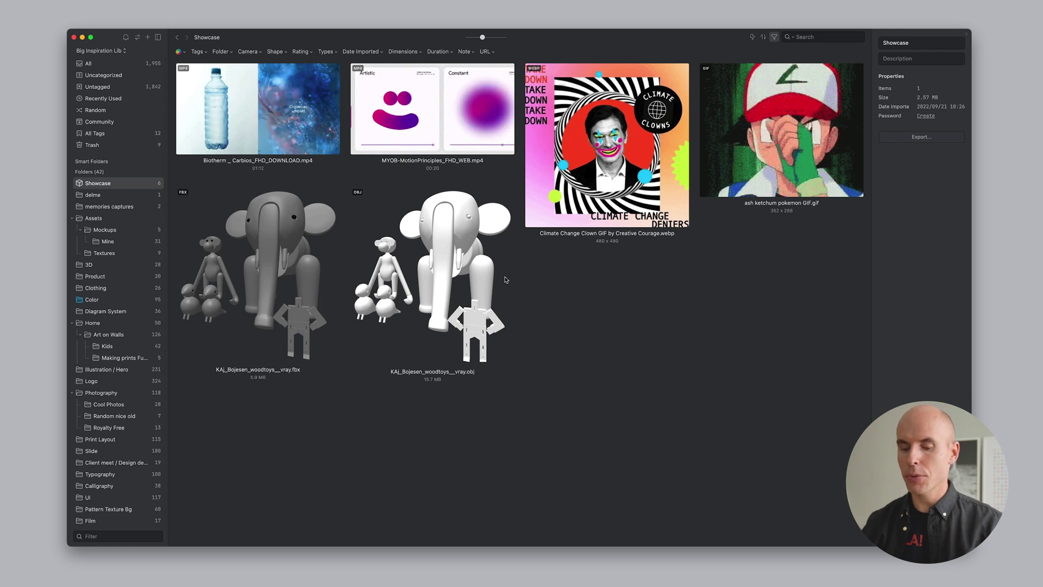
key(super+alt+3)
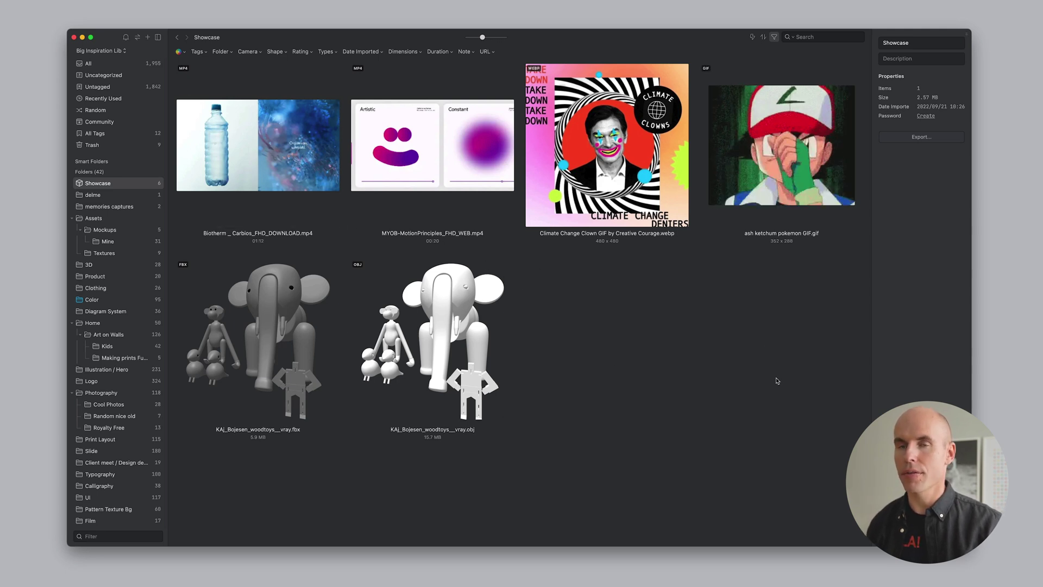
key(super+alt+4)
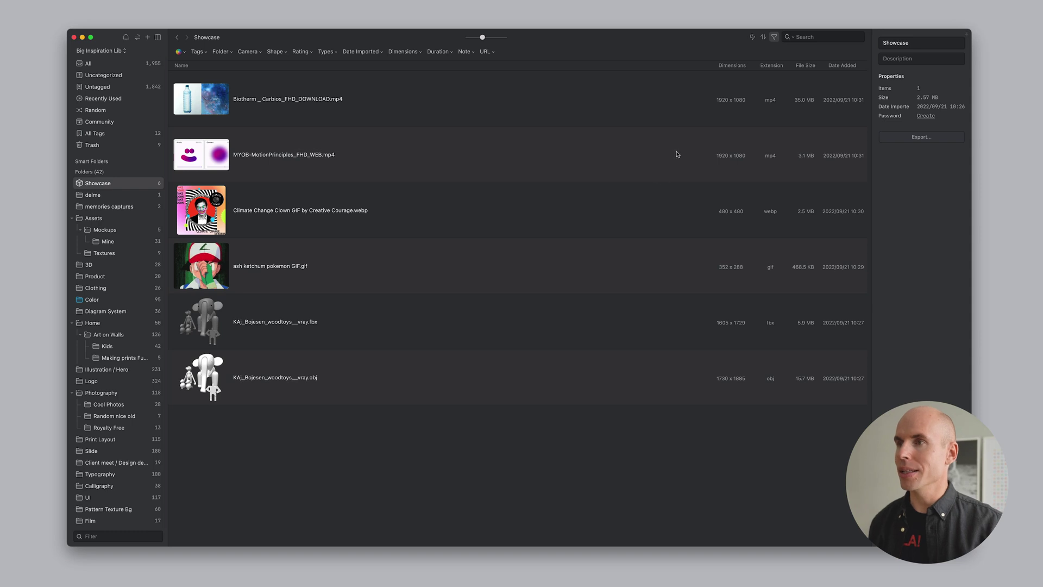
click(743, 66)
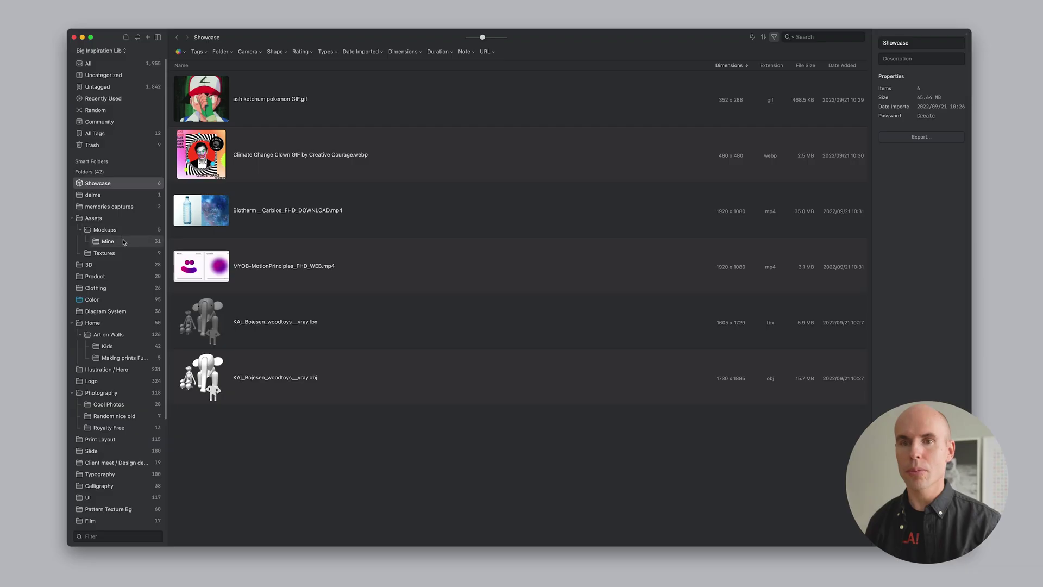
Switch the Showcase view back to the justified thumbnail layout.
key(super+alt+2)
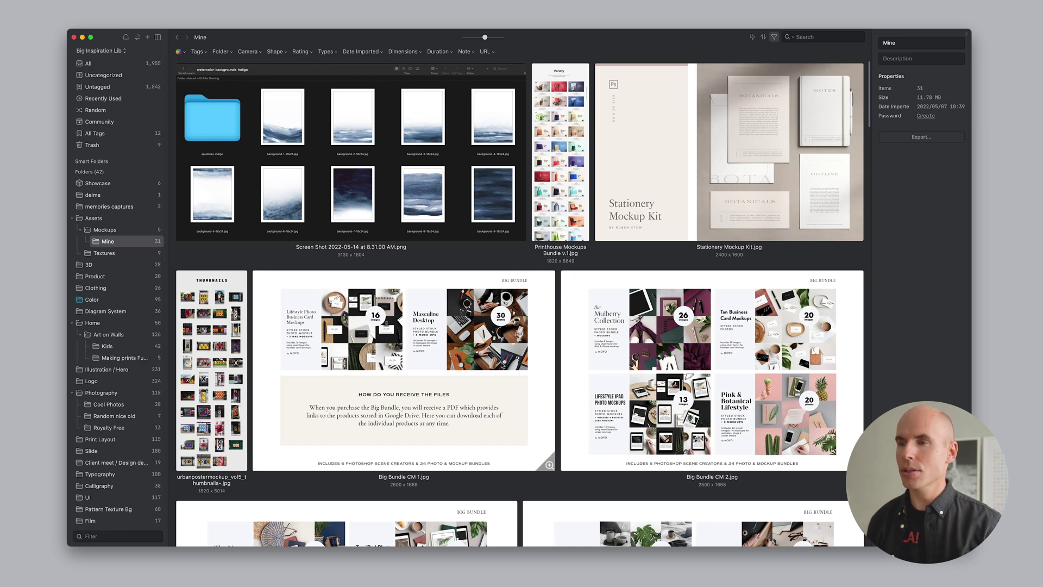
Scroll through the Mine mockups, then open the Royalty Free folder under Photography.
scroll(505, 380, down, 5)
scroll(508, 419, down, 15)
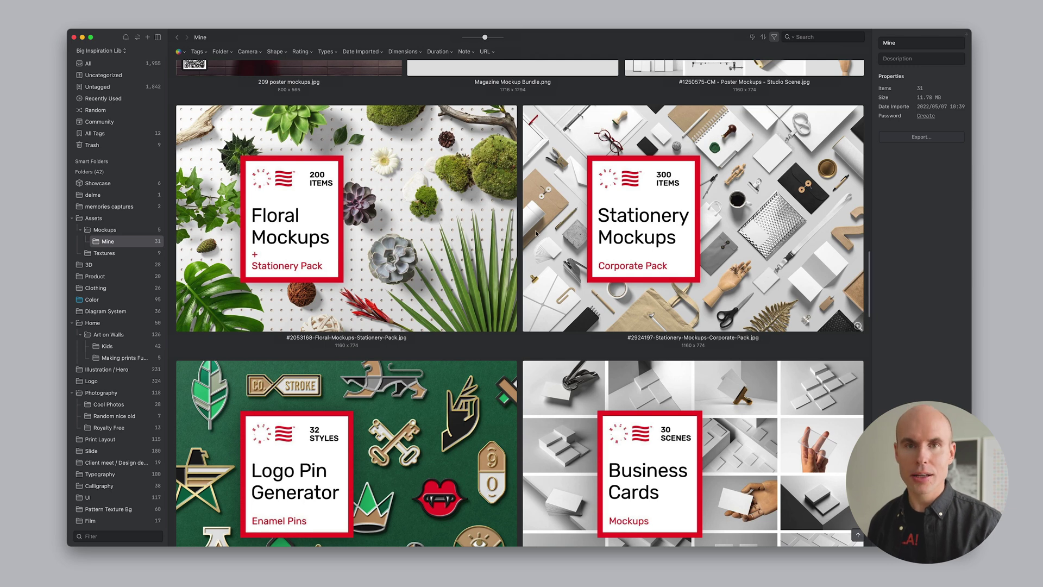
scroll(379, 341, down, 1)
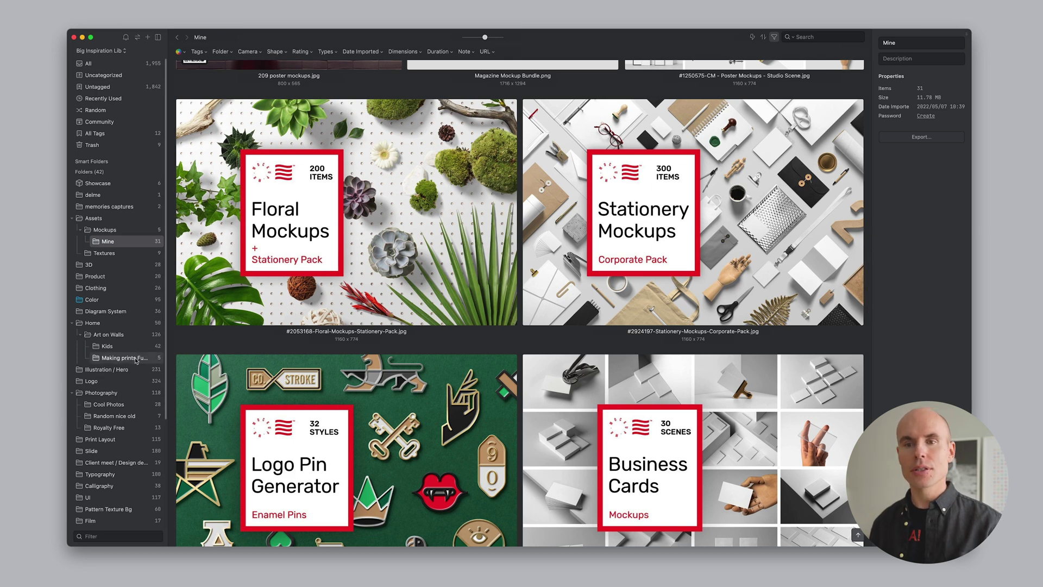
click(133, 427)
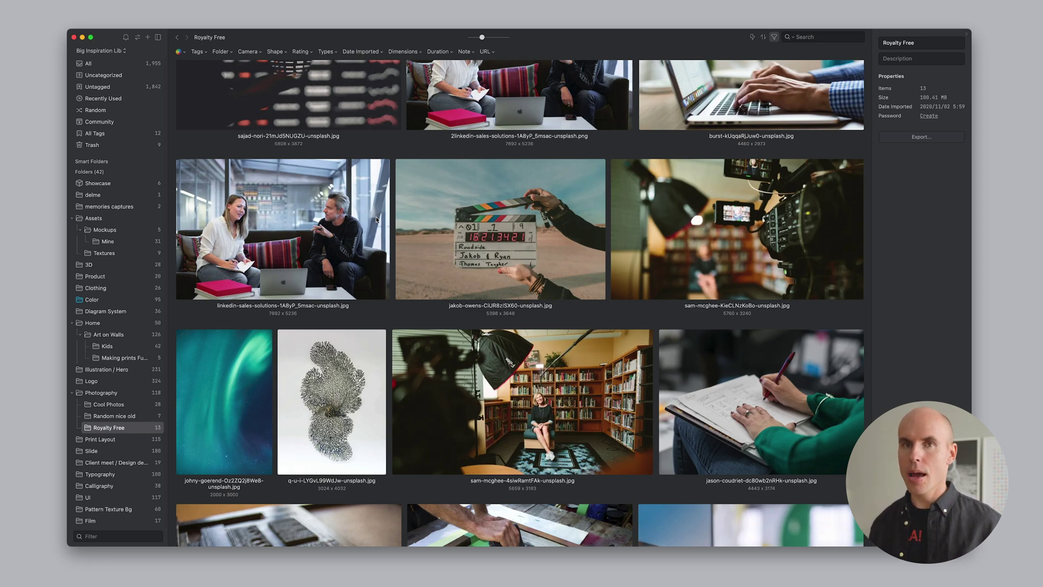
Scroll up and down through the 13 Royalty Free Unsplash photos.
scroll(463, 224, up, 3)
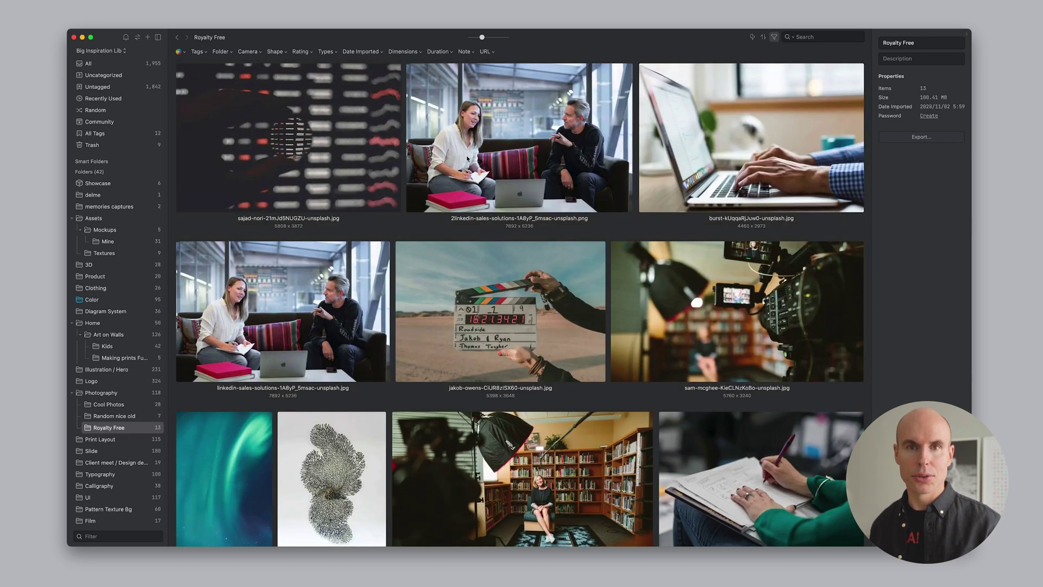
scroll(598, 375, down, 8)
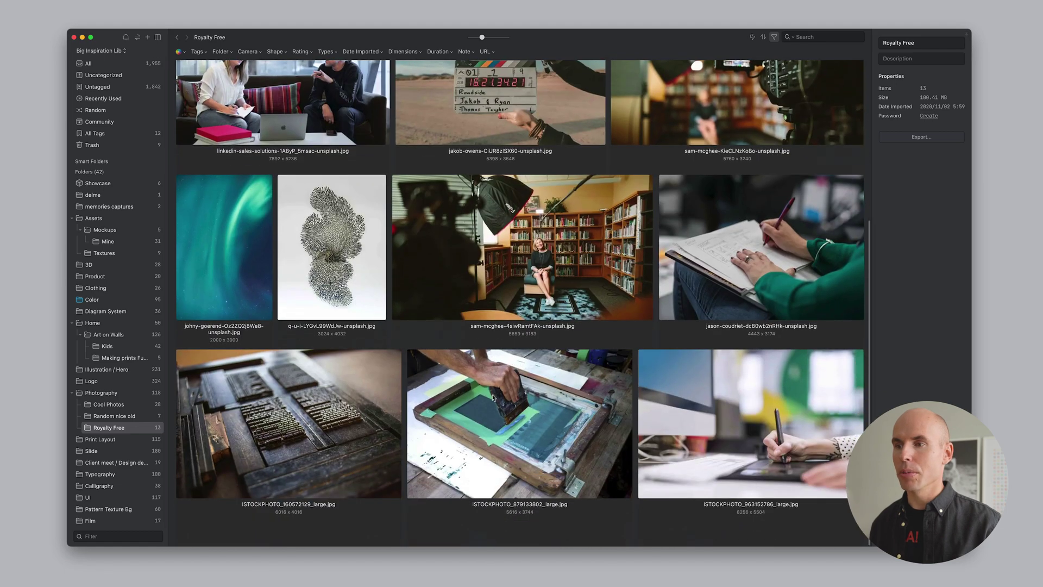
scroll(342, 341, up, 3)
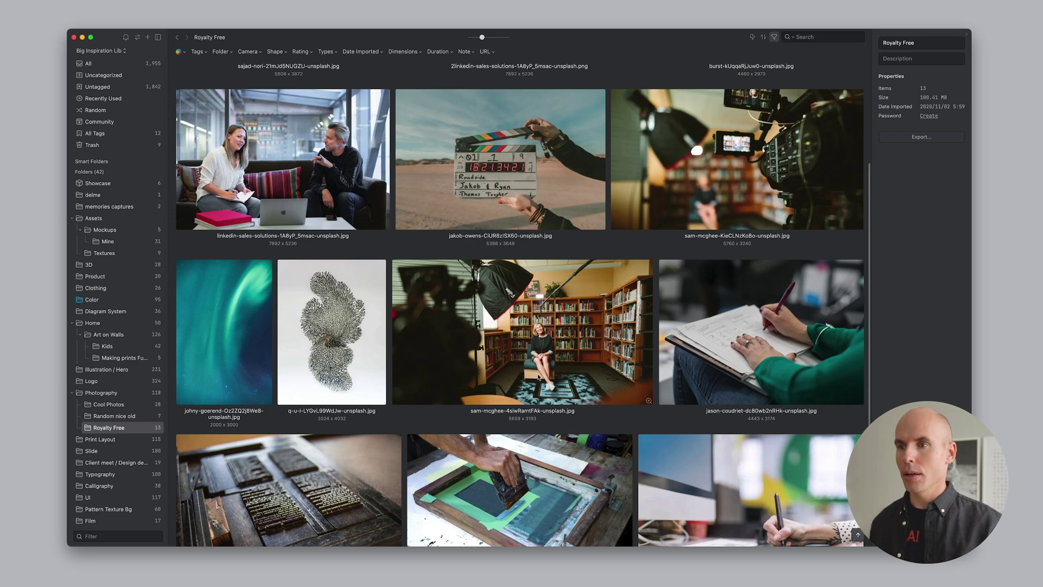
scroll(515, 375, down, 3)
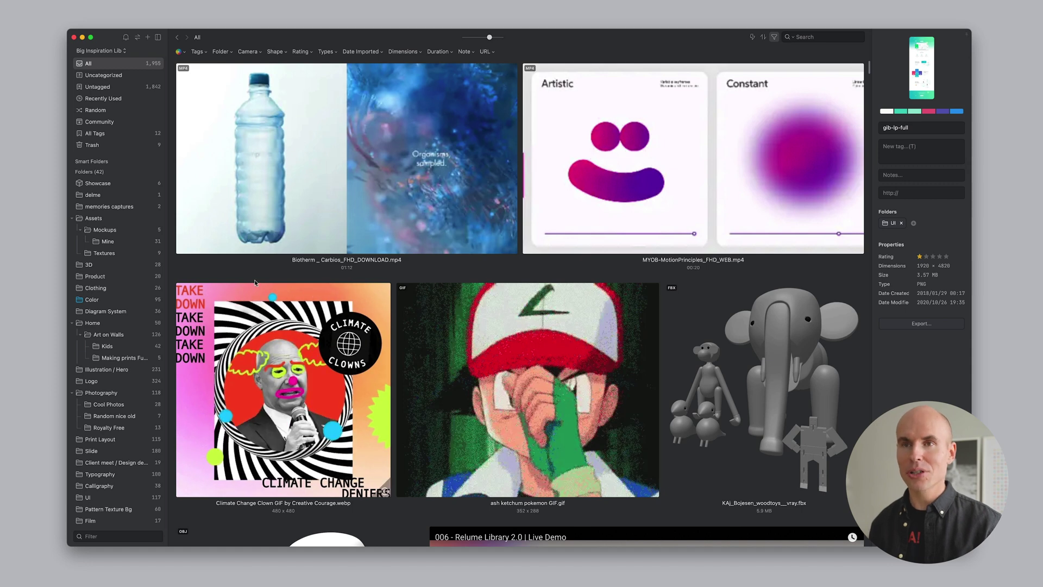
Filter all assets by the green #47C595 colour, leaving 12 matching images.
mouse_move(197, 107)
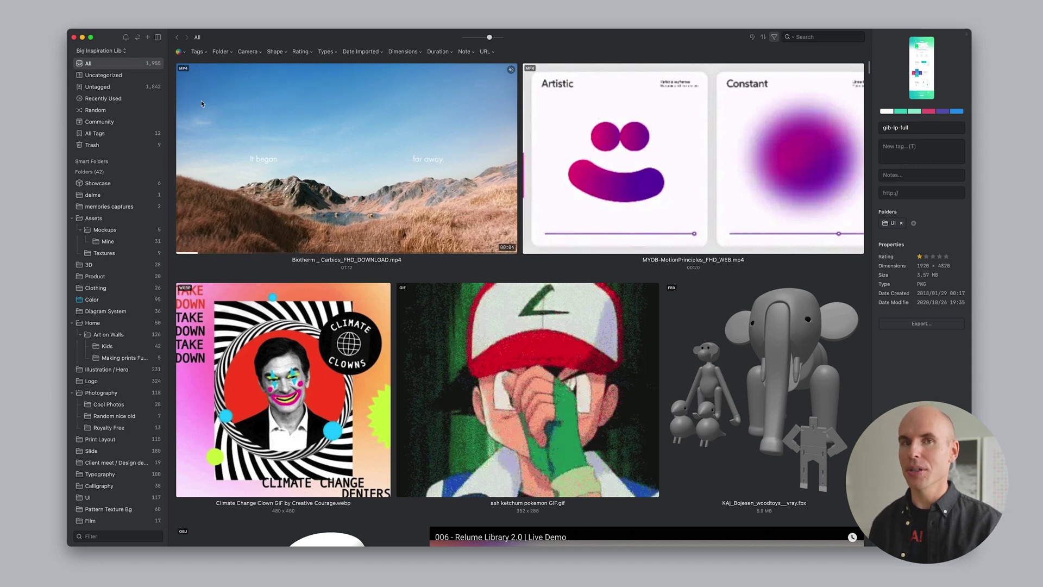
click(178, 53)
click(216, 146)
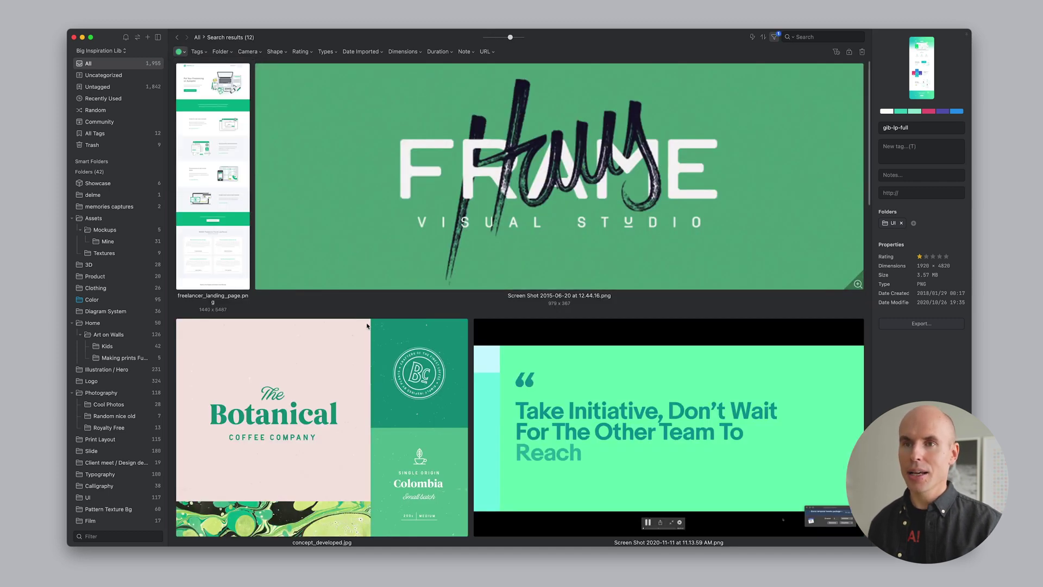
Open gib-lp-full.png from the green results in the full-size viewer.
scroll(370, 370, down, 10)
scroll(385, 374, down, 12)
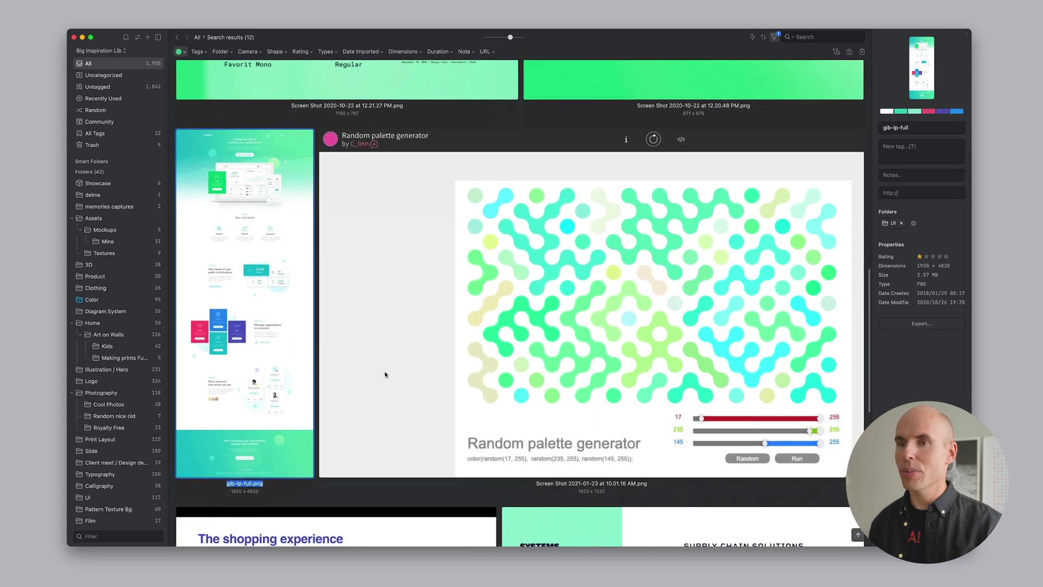
double_click(273, 277)
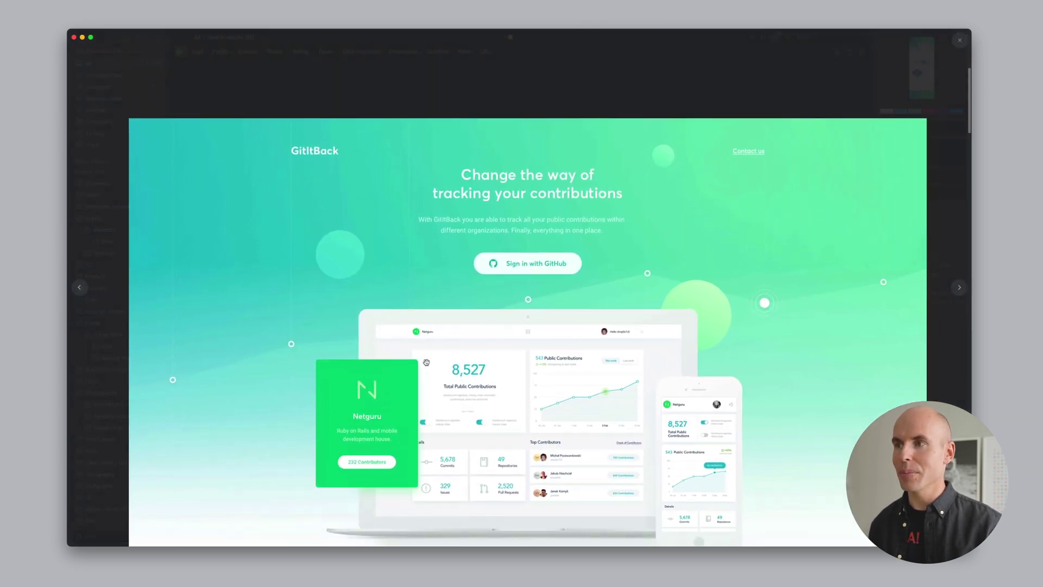
scroll(399, 220, down, 10)
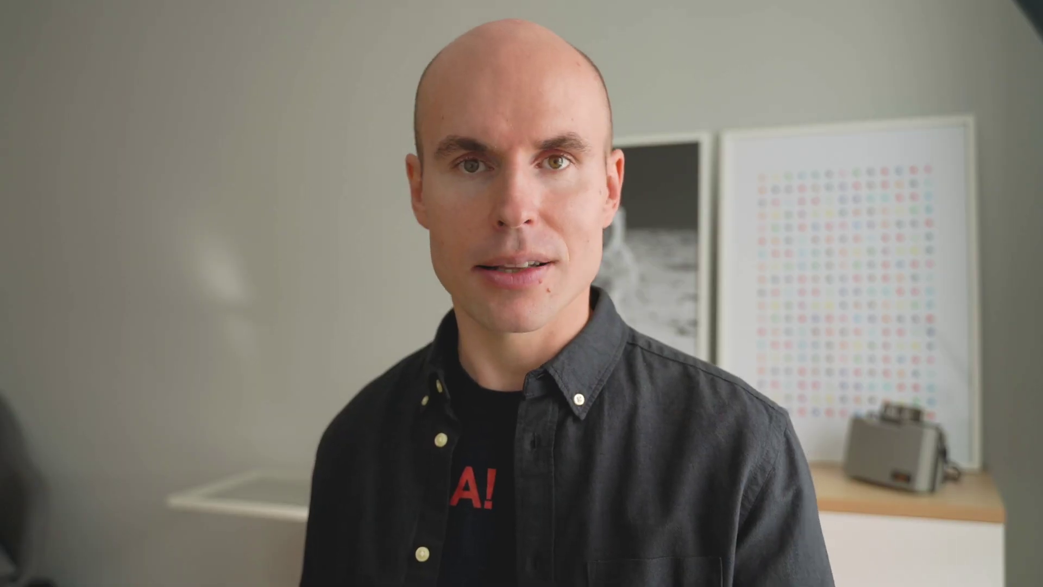